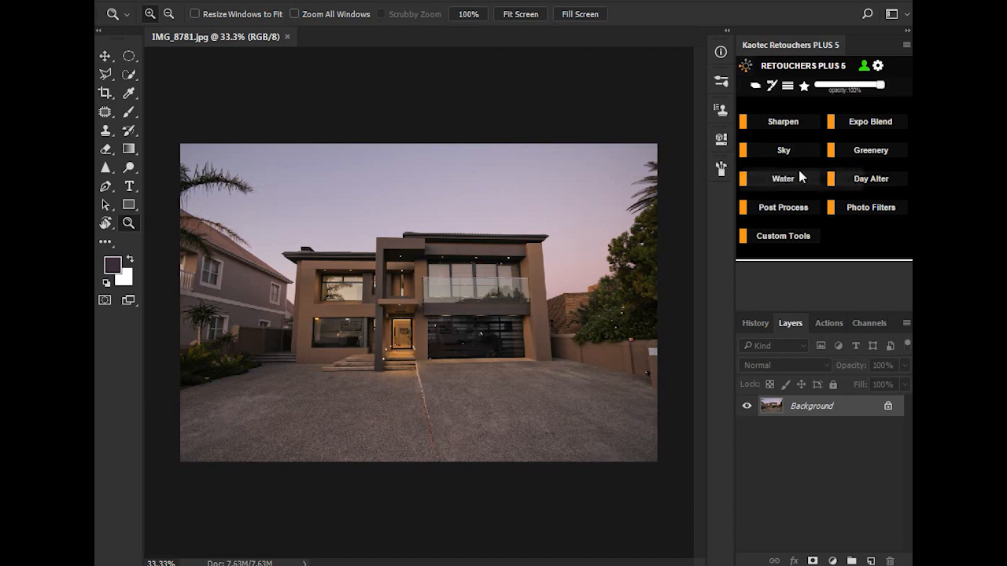
Run the Sky Quick Swap D replacement using the Twilights (12) image from the Twilight folder
click(783, 152)
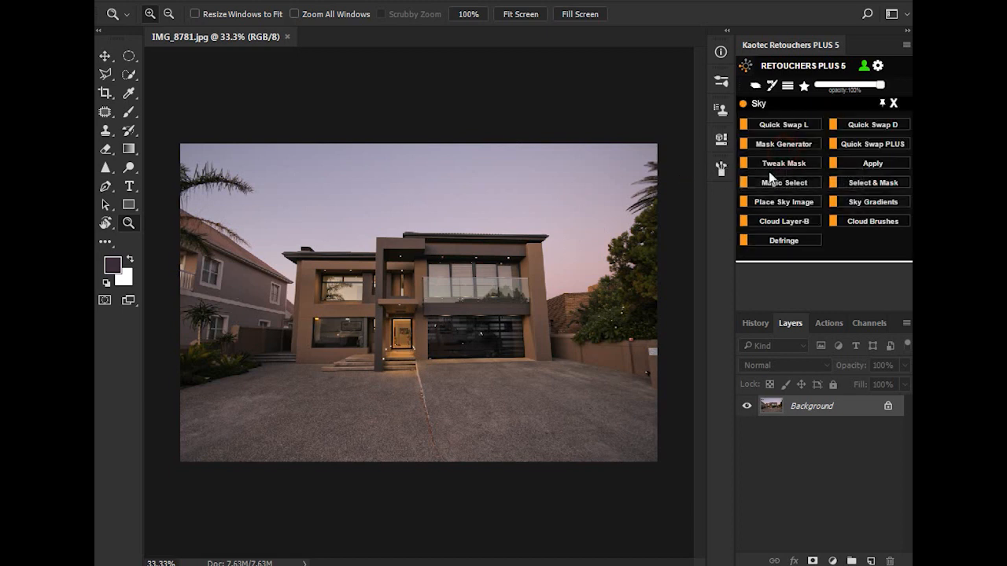
click(875, 128)
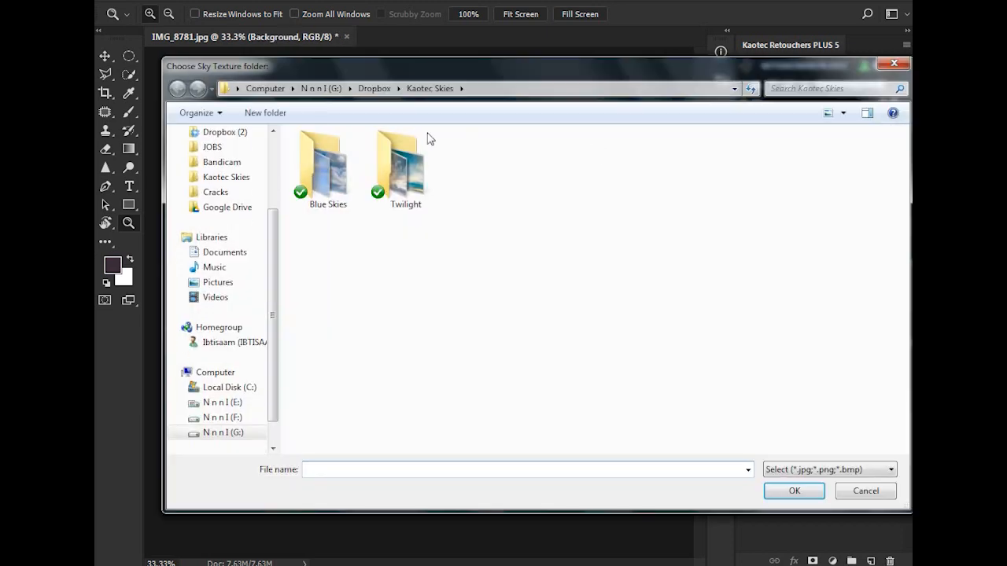
double_click(431, 174)
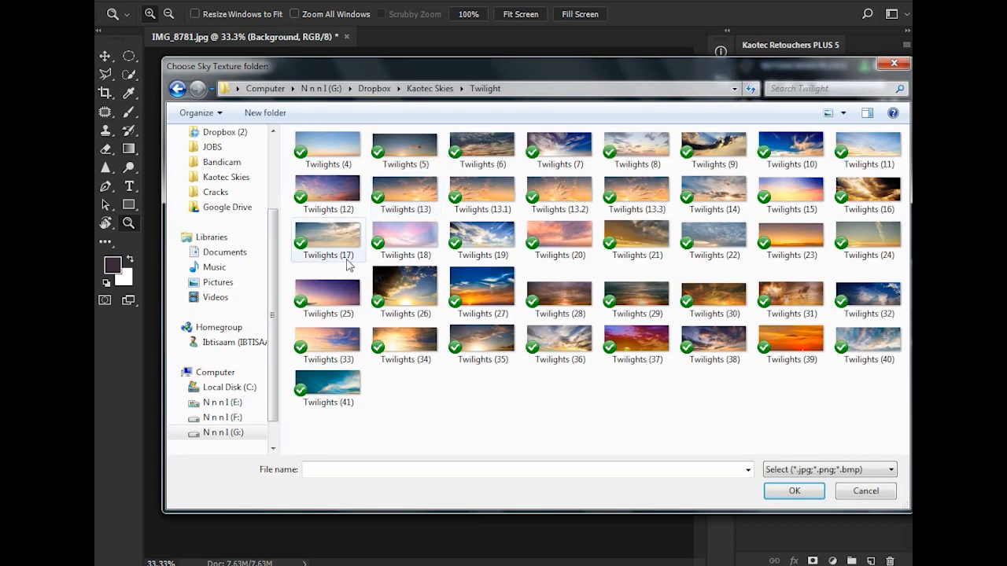
double_click(342, 193)
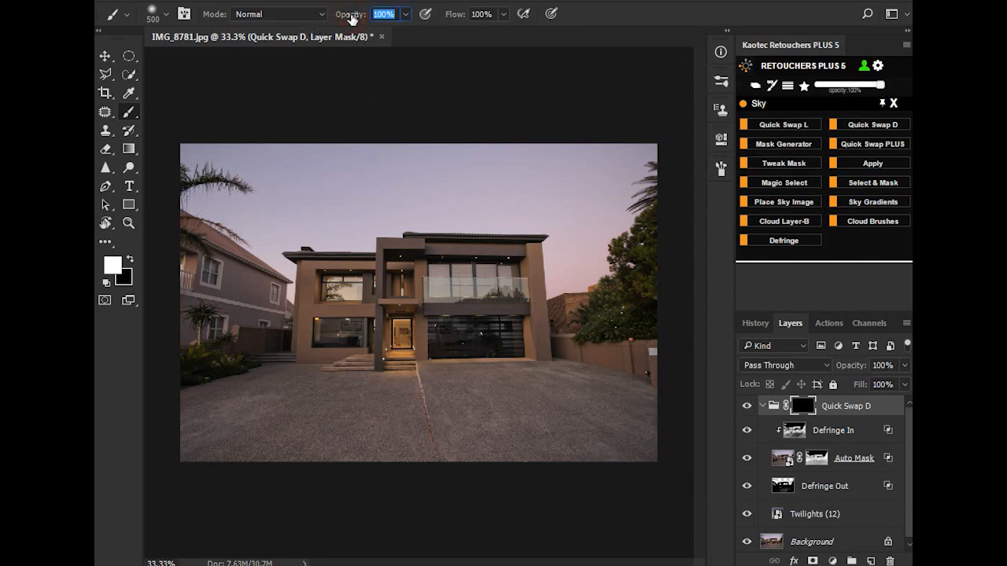
Paint the twilight sky in on the Quick Swap D group mask at 25% brush opacity and compare with the original
text(25)
mouse_move(622, 160)
mouse_down()
mouse_move(583, 250)
mouse_move(604, 236)
mouse_move(539, 201)
mouse_move(470, 183)
mouse_move(412, 201)
mouse_move(317, 204)
mouse_move(291, 223)
mouse_move(313, 184)
mouse_move(581, 156)
mouse_move(256, 193)
mouse_up()
mouse_move(541, 184)
mouse_down()
mouse_move(589, 177)
mouse_move(596, 259)
mouse_move(635, 173)
mouse_move(459, 170)
mouse_move(464, 191)
mouse_move(281, 207)
mouse_move(220, 190)
mouse_up()
mouse_move(362, 203)
mouse_down()
mouse_move(290, 225)
mouse_move(270, 171)
mouse_up()
click(341, 215)
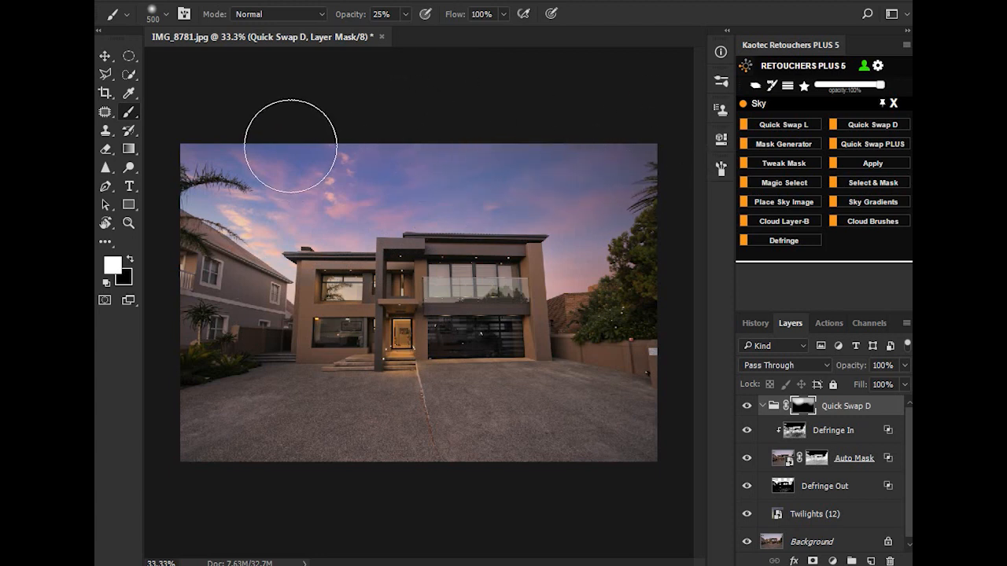
click(745, 405)
click(745, 405)
click(745, 405)
click(744, 405)
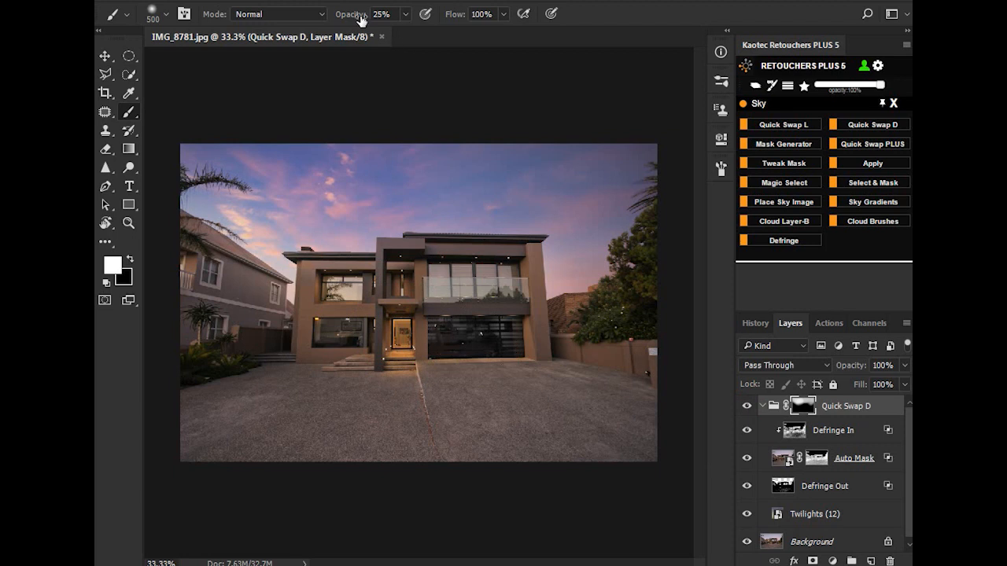
Paint the sky reflection into the house's upper windows on the Quick Swap D mask and inspect the balcony glass
mouse_move(354, 316)
mouse_down()
mouse_move(341, 308)
mouse_move(351, 303)
mouse_move(378, 330)
mouse_move(453, 326)
mouse_move(433, 338)
mouse_move(502, 299)
mouse_move(464, 313)
mouse_up()
key(z)
drag(541, 240, 423, 342)
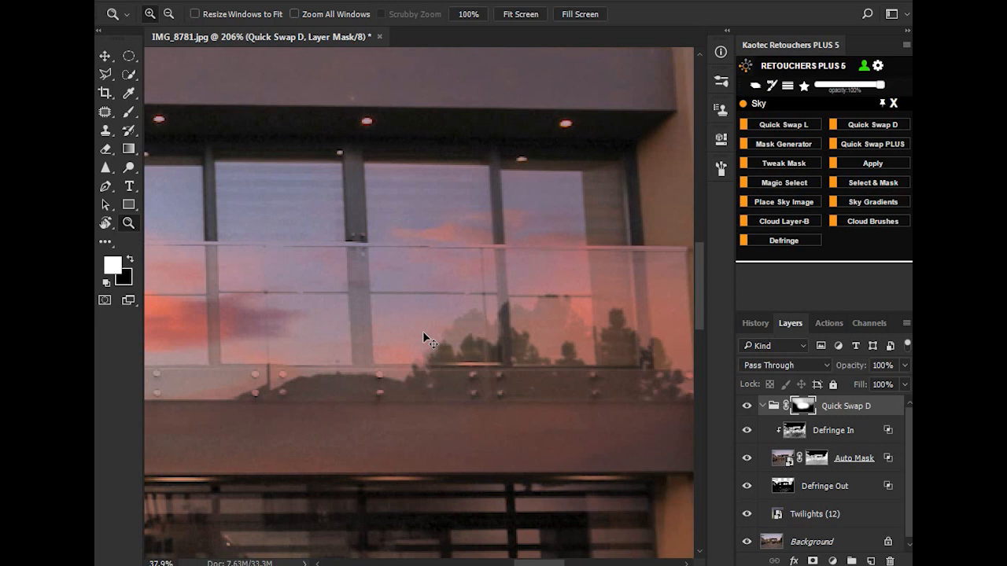
key(ctrl+0)
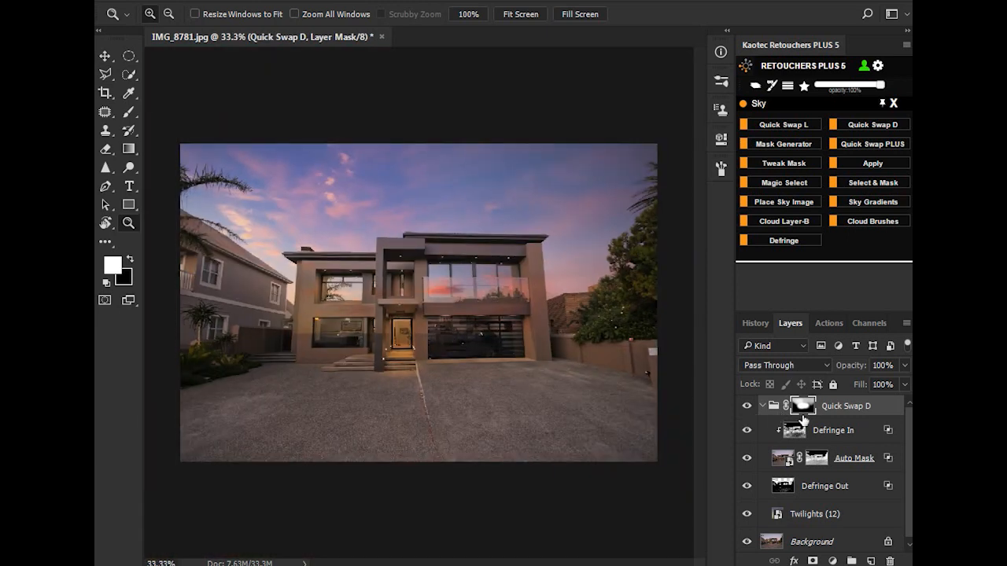
Run Tweak Mask on the Auto Mask layer's mask and accept the default levels
click(816, 458)
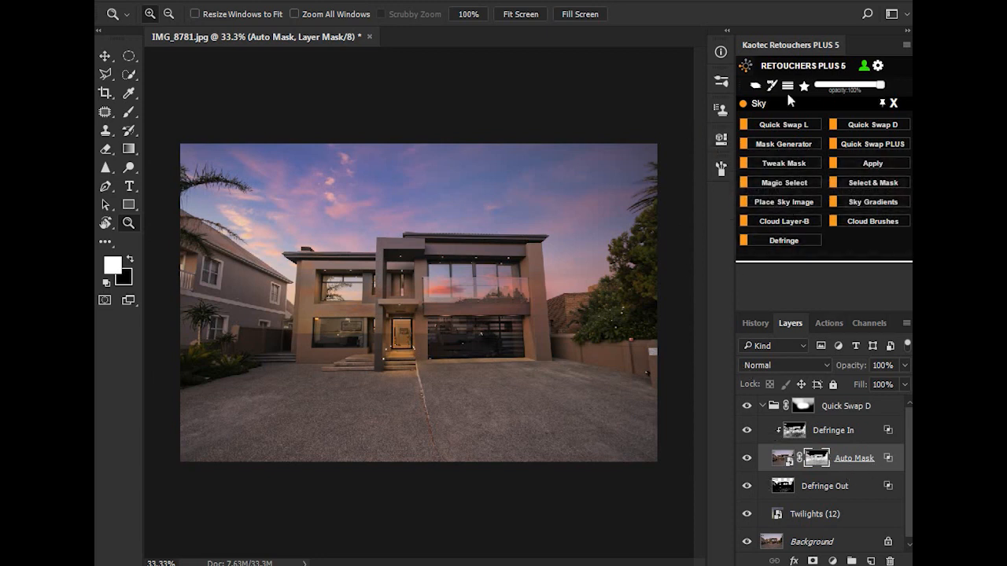
click(783, 164)
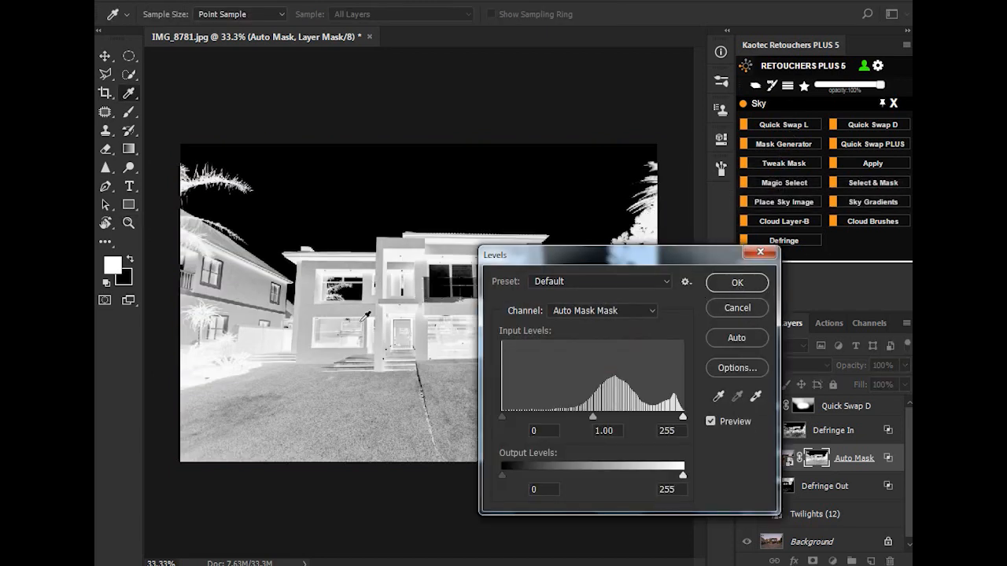
click(738, 282)
Dodge the mask highlights at 100% exposure along the neighbouring house's sloping roof to turn it white
click(129, 170)
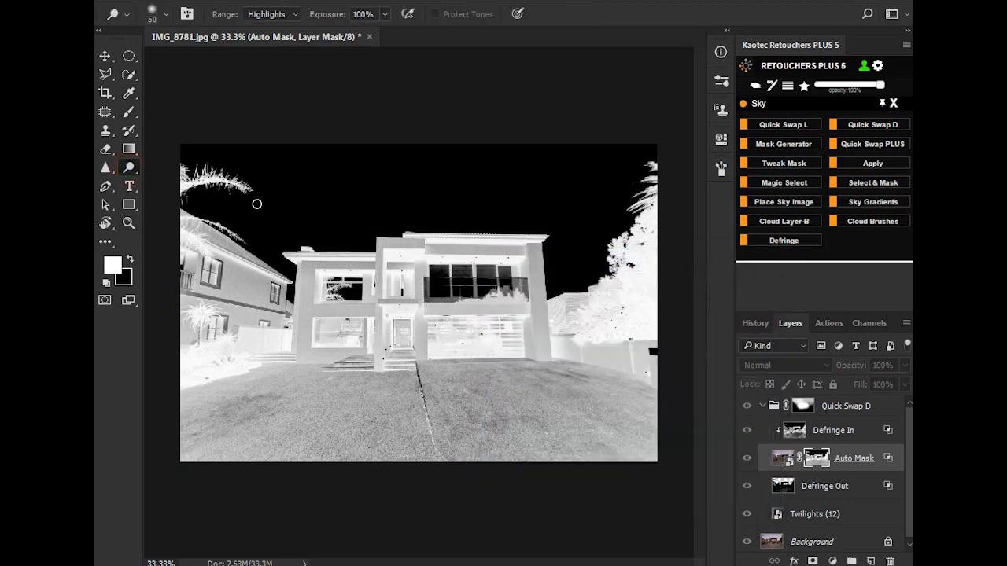
key(z)
drag(331, 153, 188, 330)
click(129, 168)
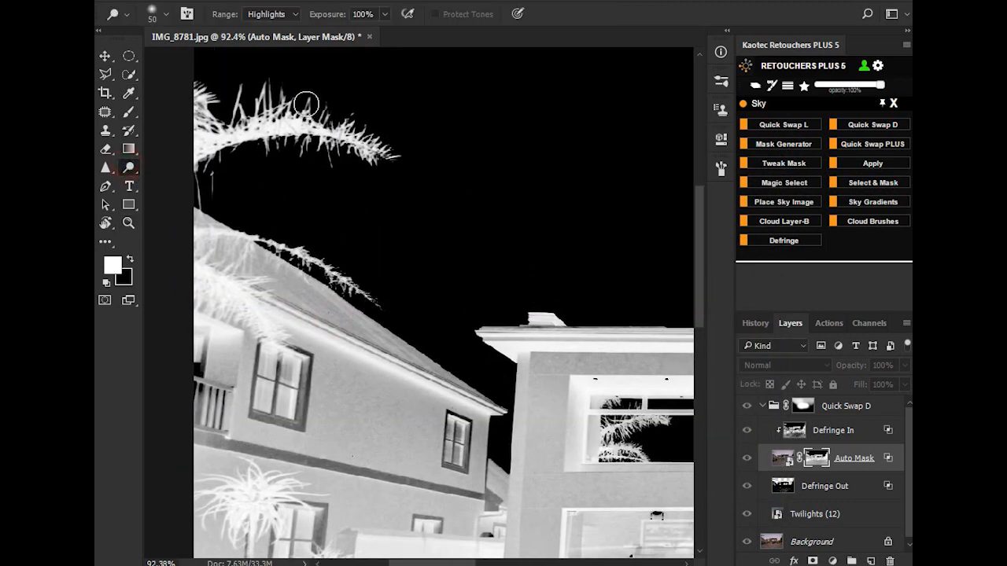
drag(501, 293, 502, 286)
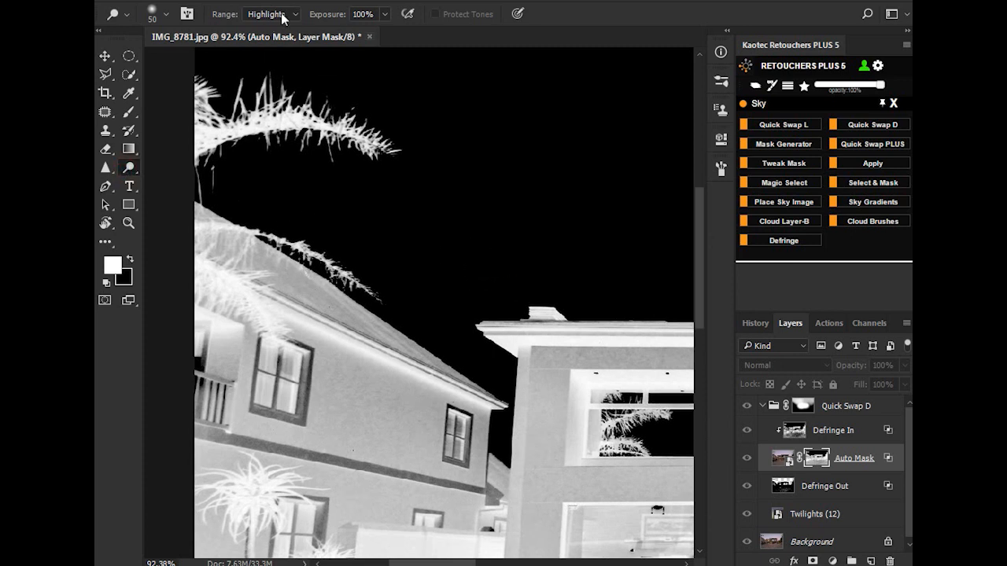
mouse_move(333, 294)
mouse_down()
mouse_move(193, 212)
mouse_move(270, 279)
mouse_move(199, 257)
mouse_move(318, 309)
mouse_move(210, 258)
mouse_move(261, 276)
mouse_move(226, 231)
mouse_up()
mouse_move(209, 267)
mouse_down()
mouse_move(344, 304)
mouse_move(382, 324)
mouse_move(335, 308)
mouse_move(422, 372)
mouse_move(429, 365)
mouse_move(397, 330)
mouse_up()
key(bracketleft)
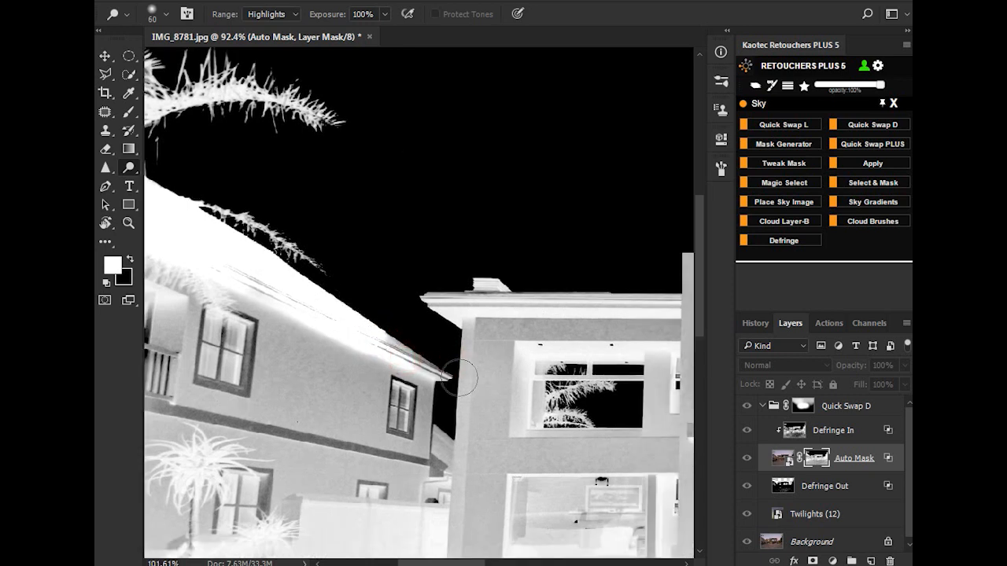
Dodge the neighbouring house's eave tip and upper wall around its small window with a size 30 brush
scroll(461, 382, up, 3)
mouse_move(433, 381)
mouse_down()
mouse_move(409, 370)
mouse_move(436, 379)
mouse_move(391, 382)
mouse_move(408, 450)
mouse_move(417, 390)
mouse_move(401, 417)
mouse_move(400, 490)
mouse_move(396, 390)
mouse_move(387, 463)
mouse_move(365, 382)
mouse_move(301, 340)
mouse_move(365, 374)
mouse_up()
key(bracketleft)
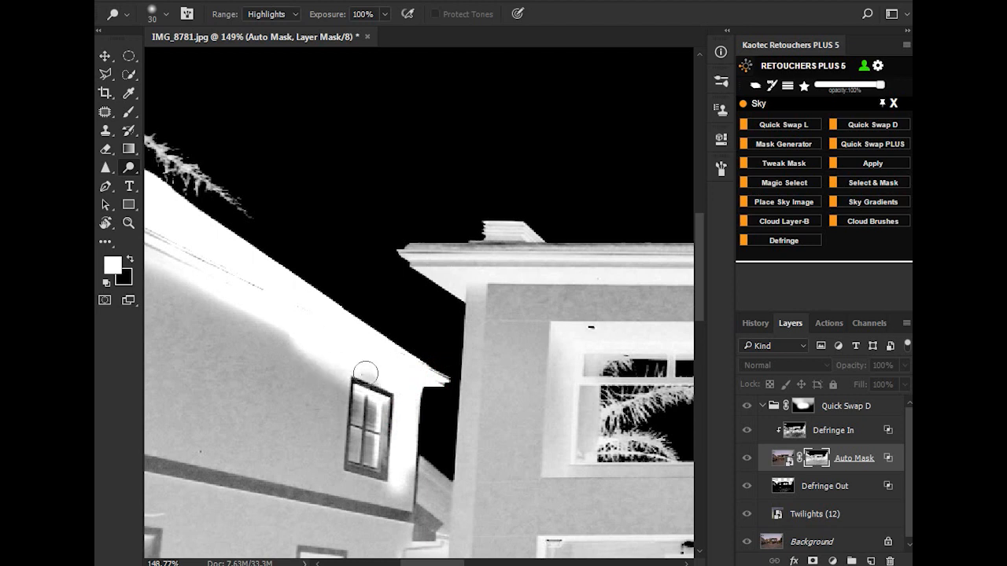
drag(234, 265, 201, 257)
drag(362, 369, 290, 303)
drag(340, 400, 402, 435)
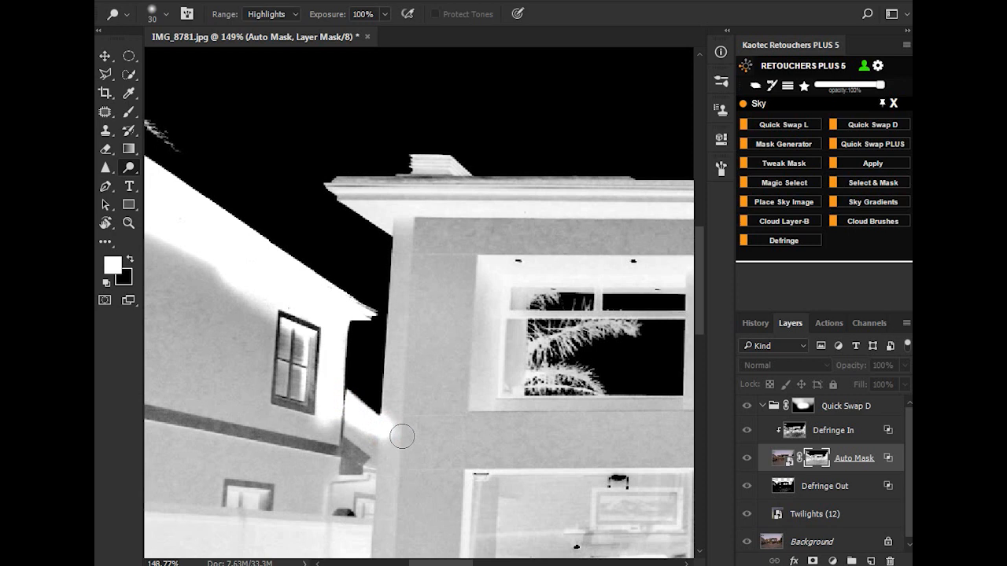
Dodge the main house's left wall edge, left roof corner and chimney to white on the mask
drag(462, 417, 412, 416)
mouse_move(354, 436)
mouse_down()
mouse_move(287, 420)
mouse_move(356, 447)
mouse_move(356, 216)
mouse_move(367, 263)
mouse_move(373, 218)
mouse_move(382, 225)
mouse_move(351, 214)
mouse_move(377, 203)
mouse_up()
mouse_move(304, 192)
mouse_down()
mouse_move(404, 184)
mouse_move(331, 194)
mouse_move(371, 195)
mouse_up()
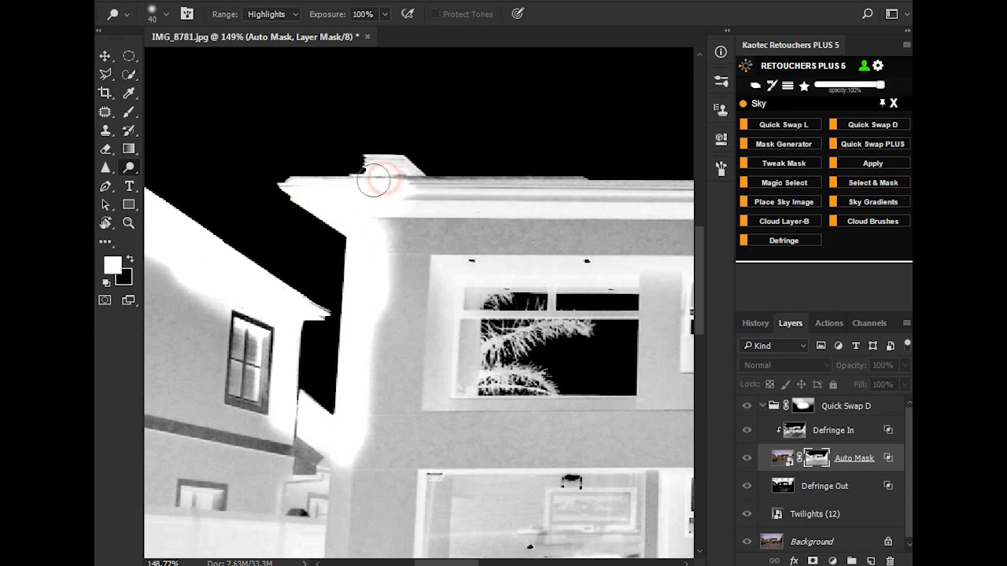
scroll(386, 211, up, 1)
scroll(385, 211, right, 1)
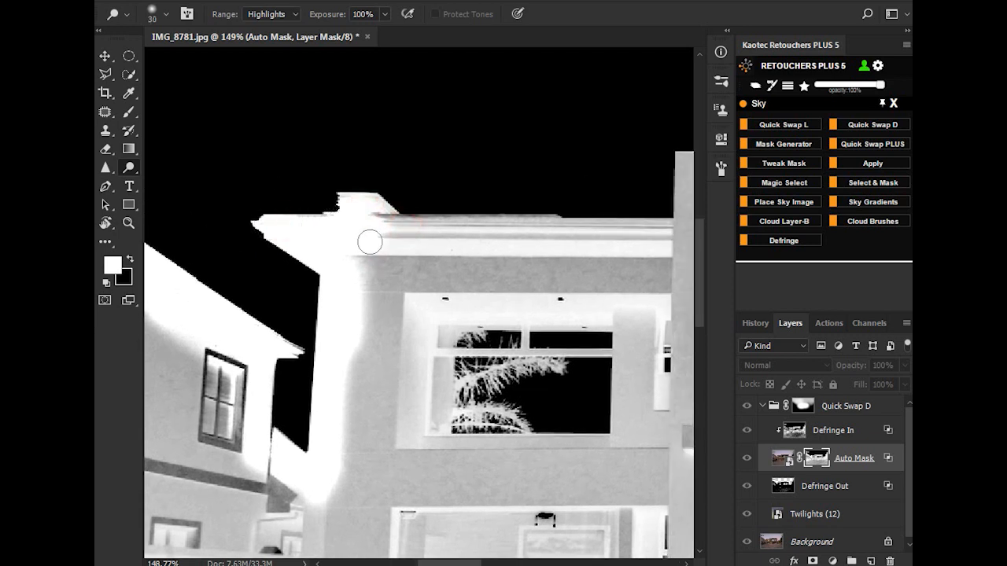
drag(371, 227, 383, 215)
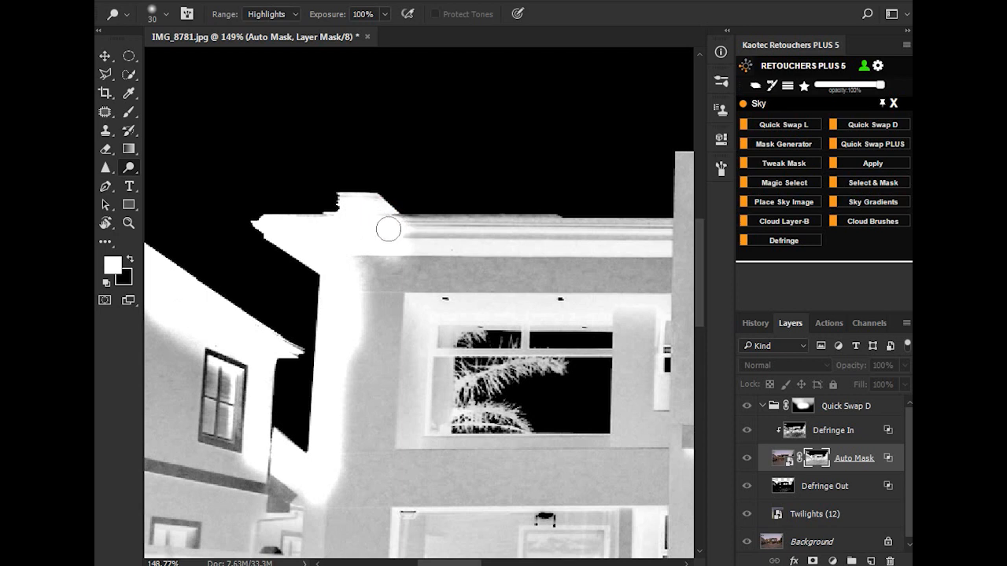
Dodge the left wing's roof fascia up to the edge of the taller central block
scroll(394, 236, right, 1)
scroll(393, 236, up, 1)
mouse_move(346, 238)
mouse_down()
mouse_move(517, 231)
mouse_move(360, 233)
mouse_up()
mouse_move(534, 257)
mouse_down()
mouse_move(482, 269)
mouse_move(354, 260)
mouse_up()
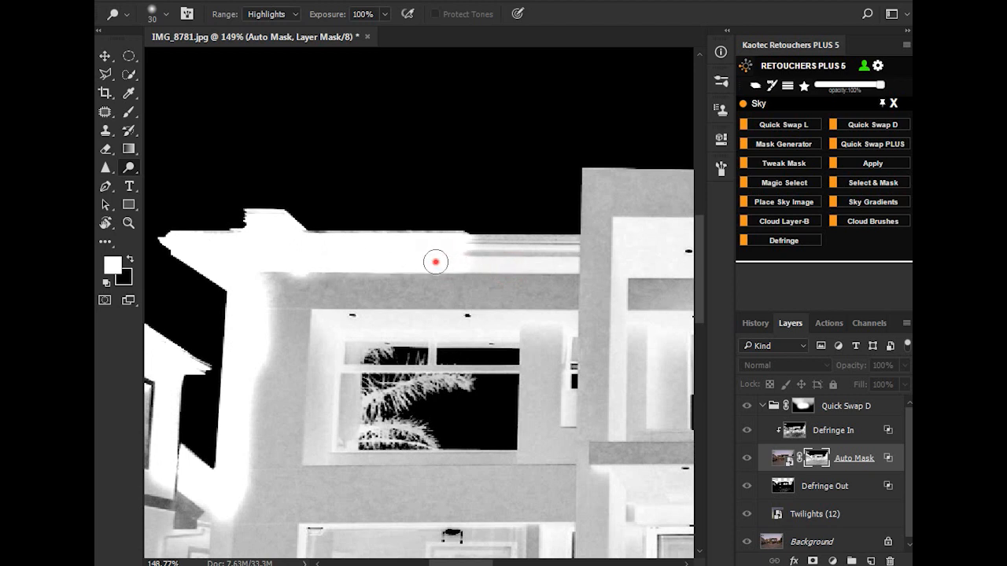
drag(473, 258, 390, 268)
mouse_move(463, 261)
mouse_down()
mouse_move(396, 259)
mouse_move(487, 257)
mouse_move(396, 279)
mouse_up()
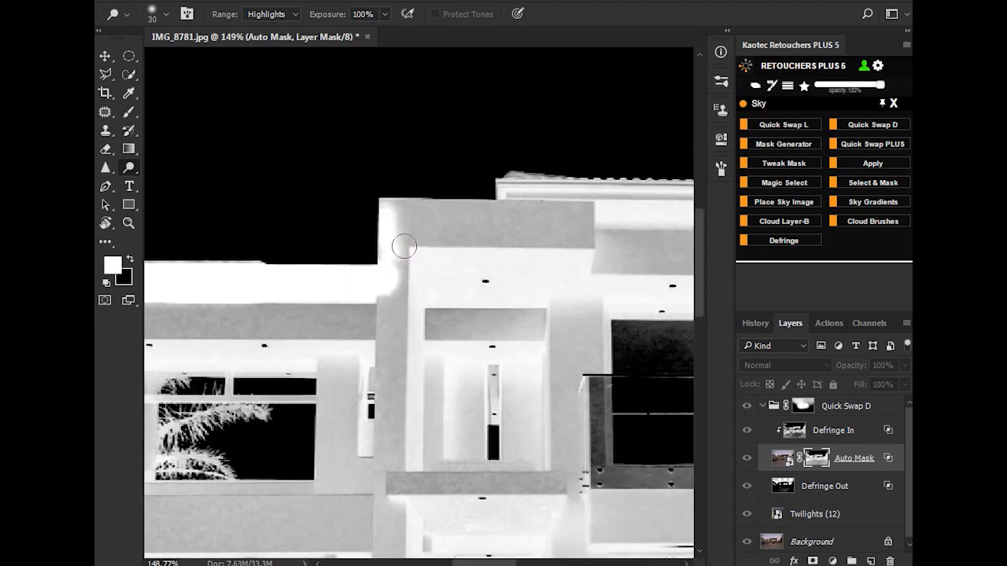
Dodge the top of the central block and the adjoining tiled roof edge above the balcony windows
mouse_move(382, 207)
mouse_down()
mouse_move(484, 215)
mouse_move(403, 214)
mouse_move(414, 242)
mouse_move(392, 227)
mouse_move(508, 225)
mouse_move(493, 223)
mouse_move(491, 211)
mouse_move(588, 243)
mouse_move(562, 241)
mouse_move(566, 223)
mouse_move(588, 225)
mouse_move(450, 263)
mouse_move(365, 225)
mouse_move(415, 242)
mouse_move(411, 232)
mouse_move(542, 241)
mouse_move(288, 238)
mouse_move(551, 241)
mouse_move(372, 237)
mouse_up()
mouse_move(489, 270)
mouse_down()
mouse_move(504, 248)
mouse_move(348, 249)
mouse_move(475, 237)
mouse_up()
drag(366, 235, 501, 237)
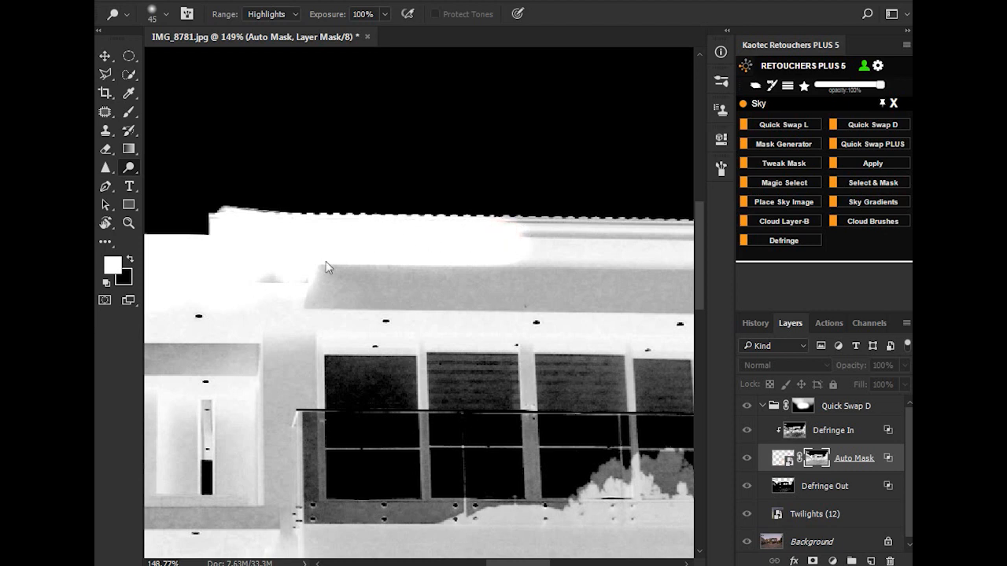
drag(358, 250, 299, 291)
drag(451, 292, 383, 293)
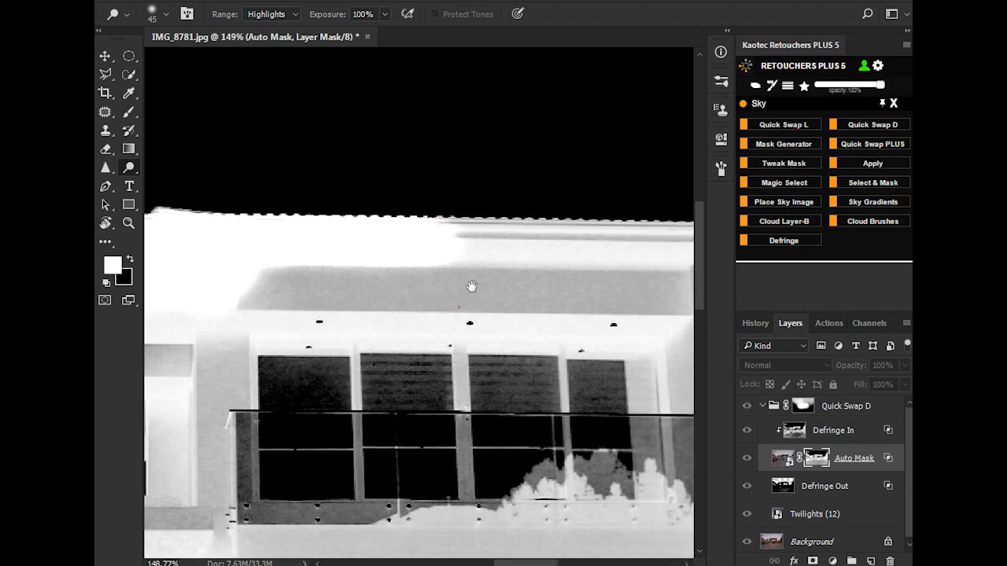
drag(471, 286, 377, 288)
Dodge the main house's right roof end, right wall edge and the brick building's roofline beside the trees
mouse_move(317, 234)
mouse_down()
mouse_move(610, 242)
mouse_move(599, 251)
mouse_move(382, 238)
mouse_move(477, 245)
mouse_move(571, 233)
mouse_move(498, 259)
mouse_move(593, 228)
mouse_move(531, 238)
mouse_move(513, 296)
mouse_move(535, 272)
mouse_move(555, 285)
mouse_move(559, 354)
mouse_move(556, 364)
mouse_move(549, 275)
mouse_move(527, 425)
mouse_up()
drag(527, 425, 504, 368)
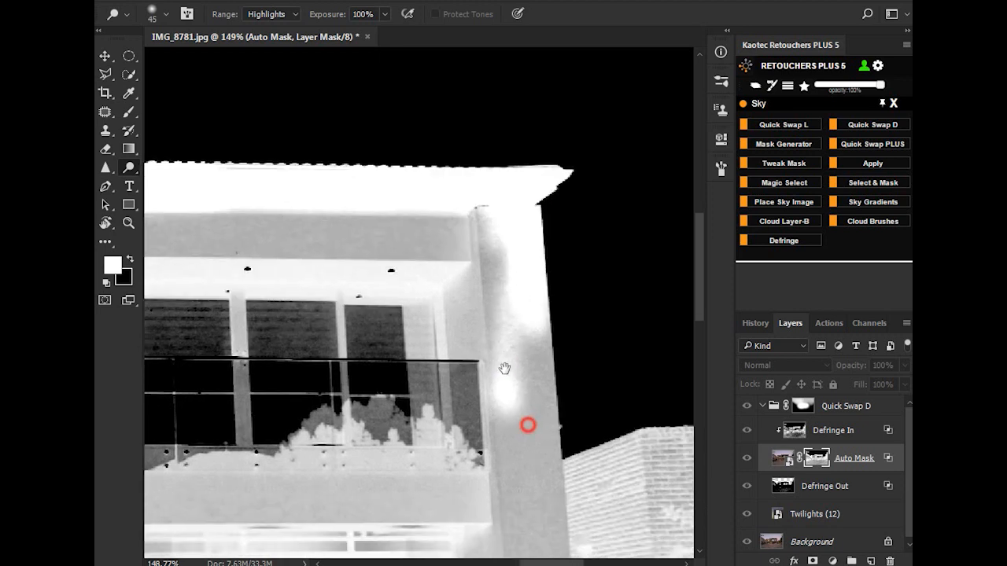
mouse_move(483, 225)
mouse_down()
mouse_move(504, 341)
mouse_move(546, 330)
mouse_move(501, 386)
mouse_move(454, 315)
mouse_up()
mouse_move(463, 243)
mouse_down()
mouse_move(467, 370)
mouse_move(470, 277)
mouse_move(441, 348)
mouse_move(456, 413)
mouse_move(476, 375)
mouse_move(500, 405)
mouse_move(500, 423)
mouse_move(589, 379)
mouse_move(514, 406)
mouse_move(611, 398)
mouse_up()
mouse_move(551, 386)
mouse_down()
mouse_move(439, 376)
mouse_move(598, 348)
mouse_move(595, 335)
mouse_move(592, 347)
mouse_move(372, 418)
mouse_move(586, 391)
mouse_up()
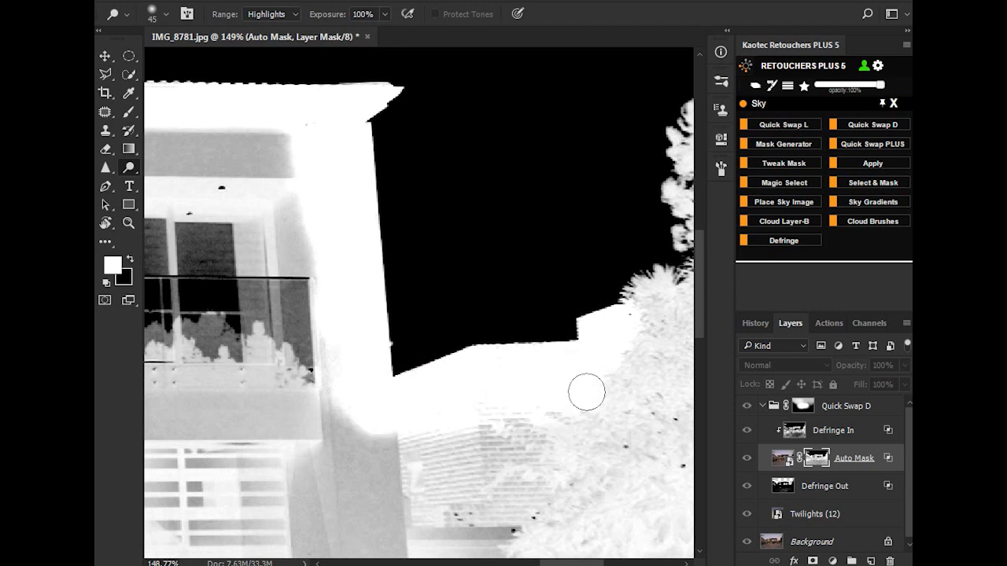
Paint the neighbouring house's facade solid white on the mask with a size 200 brush at 100% opacity
scroll(532, 383, down, 6)
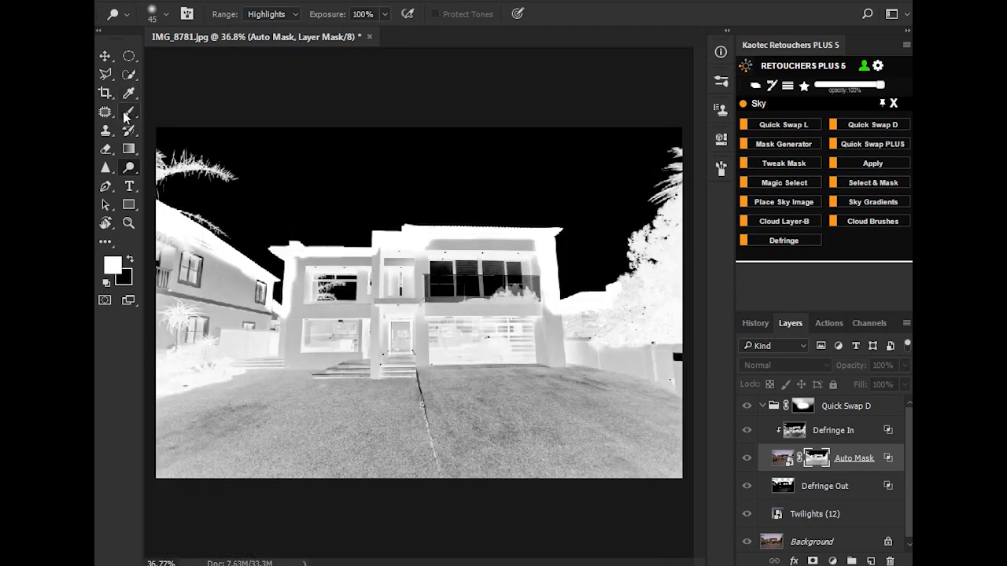
click(124, 114)
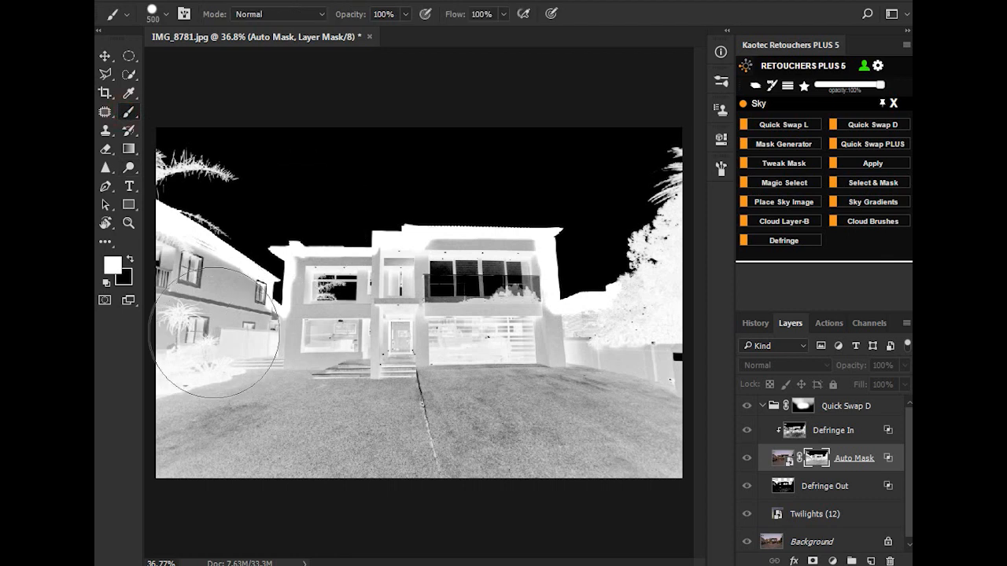
key(bracketleft)
key(bracketleft)
mouse_move(186, 259)
mouse_down()
mouse_move(209, 341)
mouse_move(197, 270)
mouse_move(156, 251)
mouse_move(227, 290)
mouse_up()
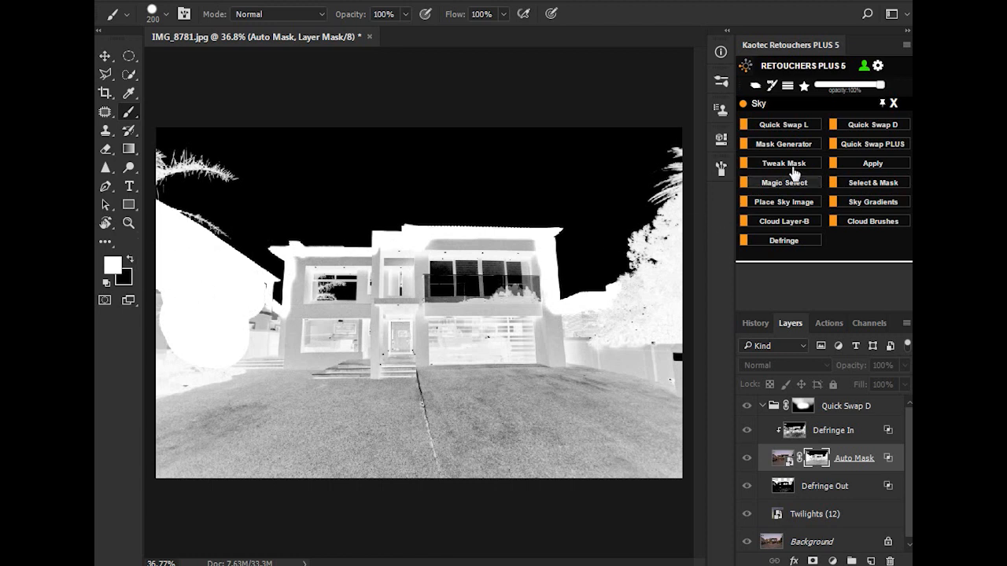
Fill the mask white below the sky gap between the two houses with a size 125 brush
scroll(280, 292, up, 5)
key(bracketleft)
key(bracketleft)
key(bracketleft)
mouse_move(353, 297)
mouse_down()
mouse_move(339, 370)
mouse_move(355, 361)
mouse_move(393, 374)
mouse_up()
scroll(394, 374, up, 3)
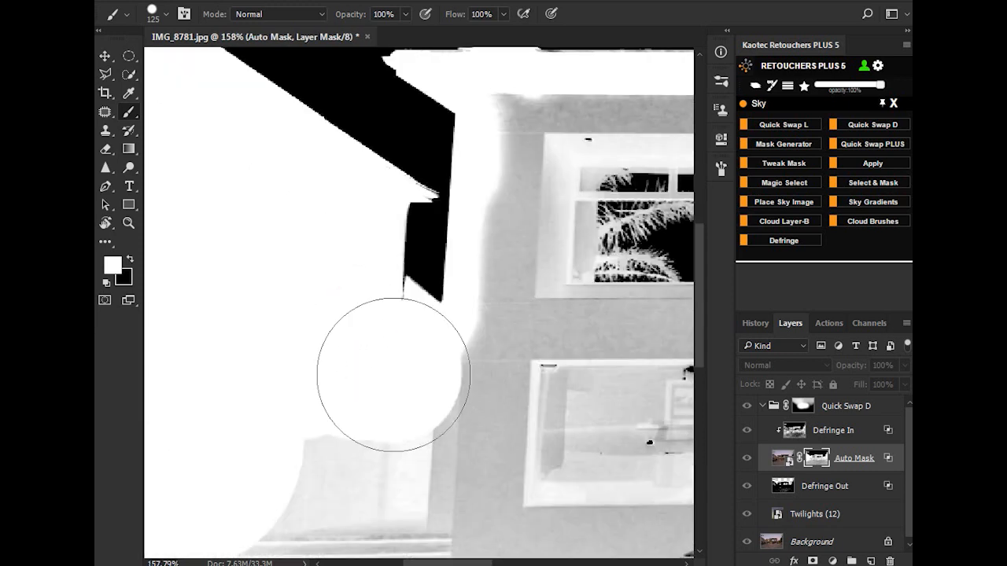
scroll(393, 375, up, 1)
click(367, 333)
click(445, 378)
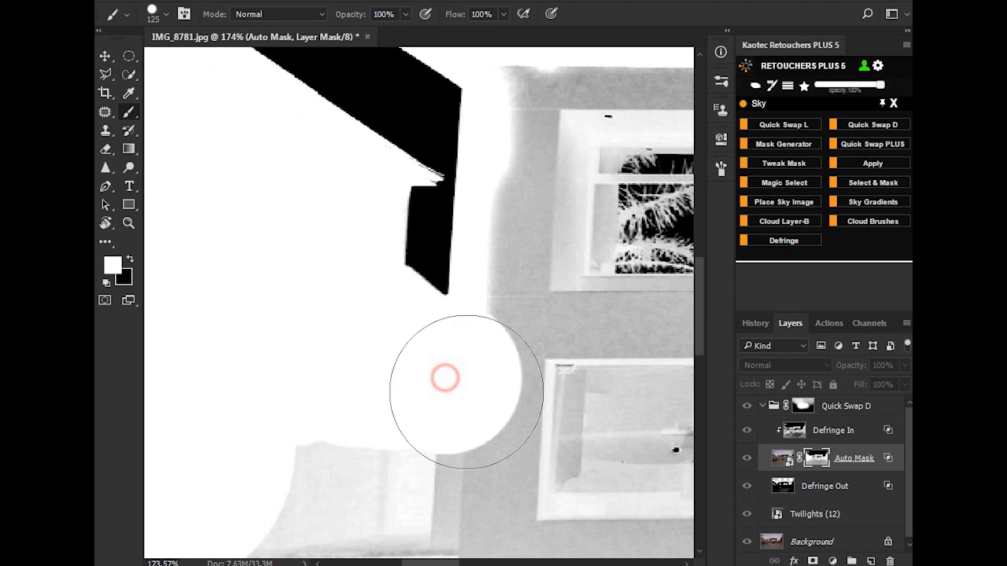
Paint the neighbouring house's remaining lower walls and the planting at its base white on the mask
scroll(440, 394, down, 3)
drag(439, 411, 469, 306)
scroll(478, 338, down, 1)
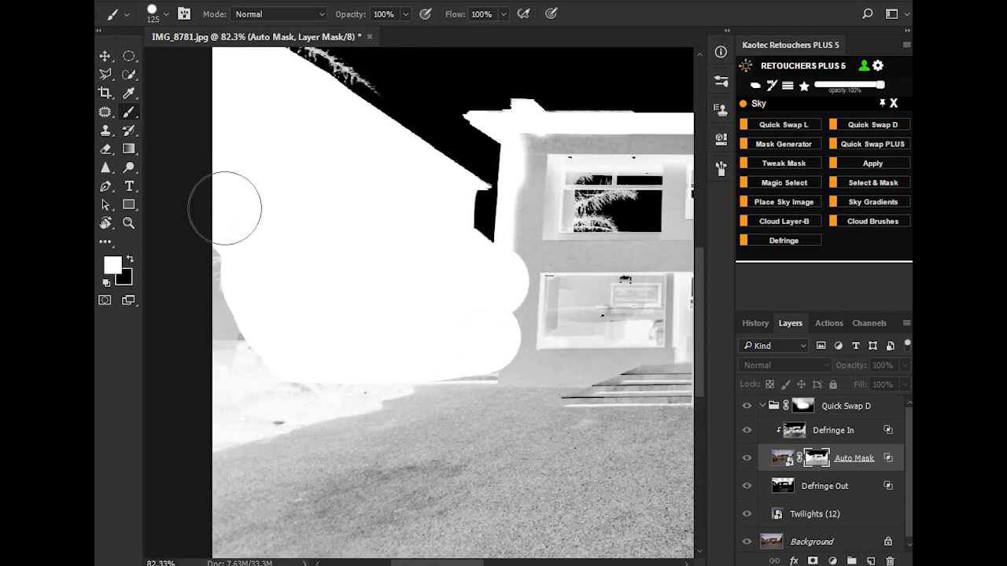
click(427, 337)
scroll(371, 463, down, 2)
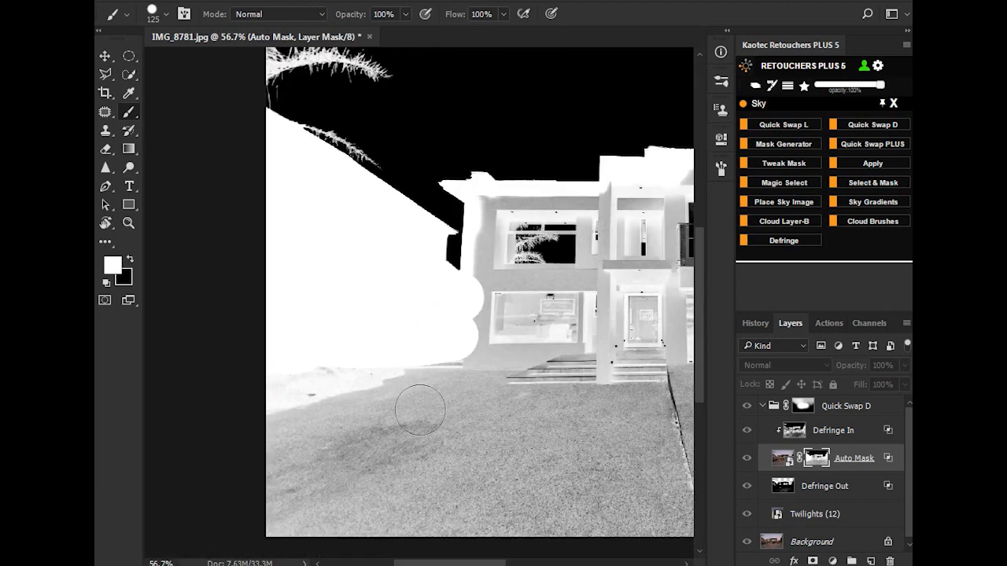
drag(528, 346, 429, 371)
scroll(429, 370, down, 2)
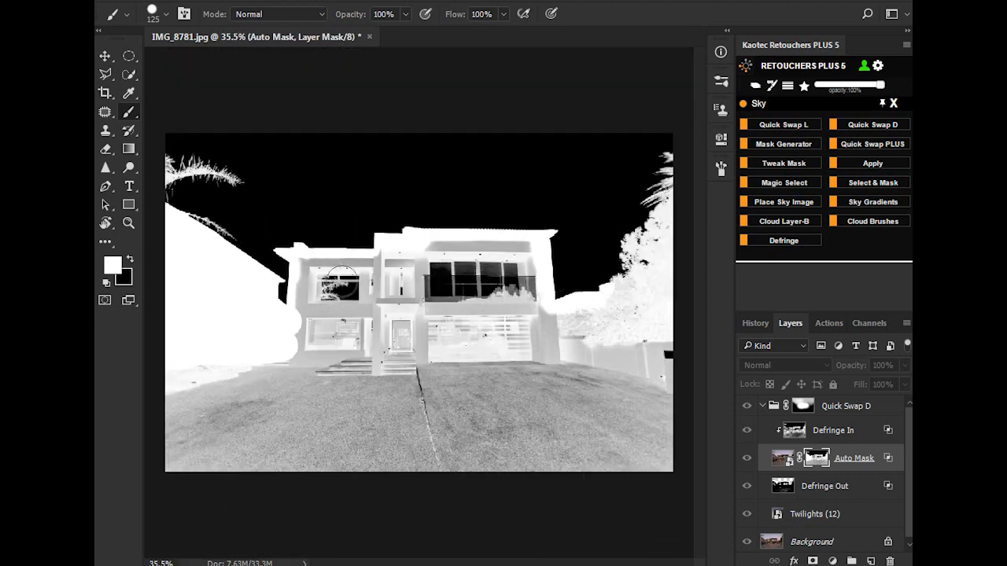
Paint the main house's facade, windows and balcony white on the mask, extending over the brick building
scroll(340, 283, up, 4)
mouse_move(277, 355)
mouse_down()
mouse_move(294, 361)
mouse_move(314, 228)
mouse_up()
scroll(315, 229, up, 1)
mouse_move(311, 336)
mouse_down()
mouse_move(299, 198)
mouse_move(478, 209)
mouse_move(519, 176)
mouse_move(584, 218)
mouse_move(453, 257)
mouse_move(543, 195)
mouse_move(221, 400)
mouse_move(340, 317)
mouse_up()
mouse_move(494, 348)
mouse_down()
mouse_move(420, 348)
mouse_move(382, 292)
mouse_move(511, 200)
mouse_up()
mouse_move(561, 252)
mouse_down()
mouse_move(399, 266)
mouse_move(376, 259)
mouse_move(414, 217)
mouse_move(514, 213)
mouse_move(525, 367)
mouse_move(564, 421)
mouse_move(532, 384)
mouse_move(542, 385)
mouse_move(539, 369)
mouse_move(610, 425)
mouse_move(262, 419)
mouse_move(330, 375)
mouse_move(299, 335)
mouse_move(366, 282)
mouse_move(446, 336)
mouse_move(426, 283)
mouse_up()
scroll(427, 283, down, 5)
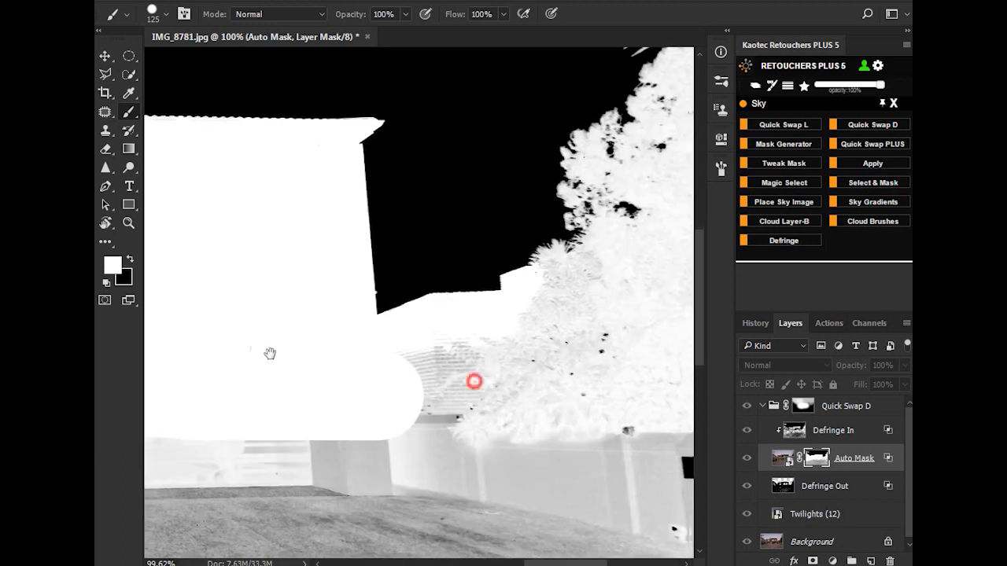
mouse_move(365, 404)
mouse_down()
mouse_move(512, 358)
mouse_move(466, 379)
mouse_up()
scroll(465, 379, down, 3)
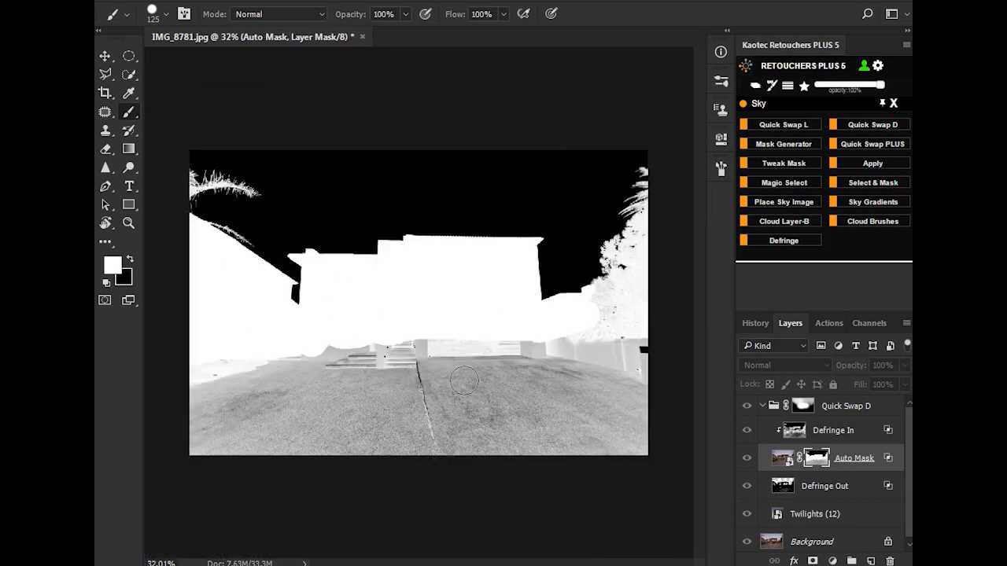
Paint the driveway and remaining ground white on the mask with a size 500 brush and apply the tweaked mask
key(bracketright)
mouse_move(605, 361)
mouse_down()
mouse_move(521, 376)
mouse_move(362, 374)
mouse_move(176, 405)
mouse_up()
mouse_move(607, 424)
mouse_down()
mouse_move(674, 428)
mouse_move(645, 420)
mouse_up()
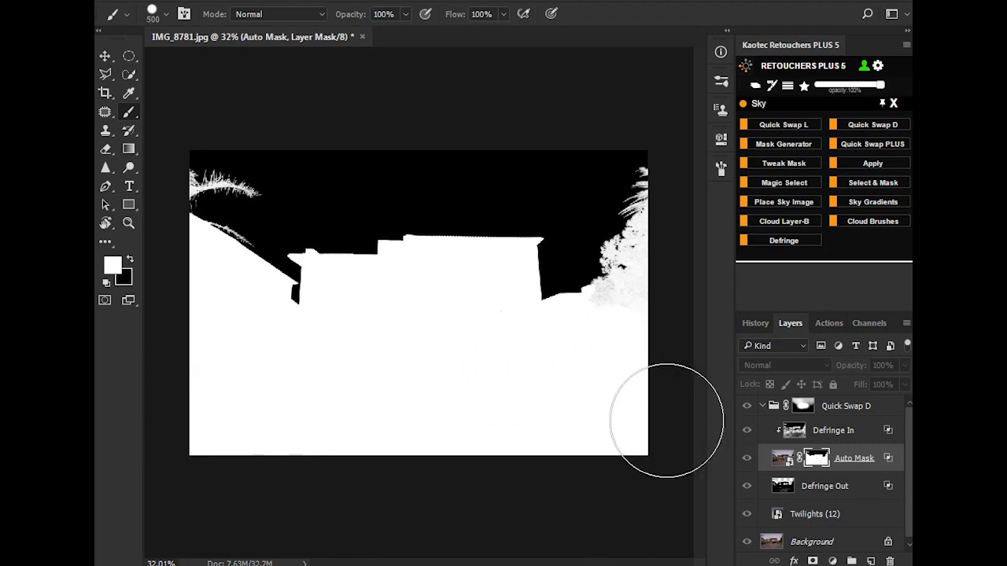
click(877, 167)
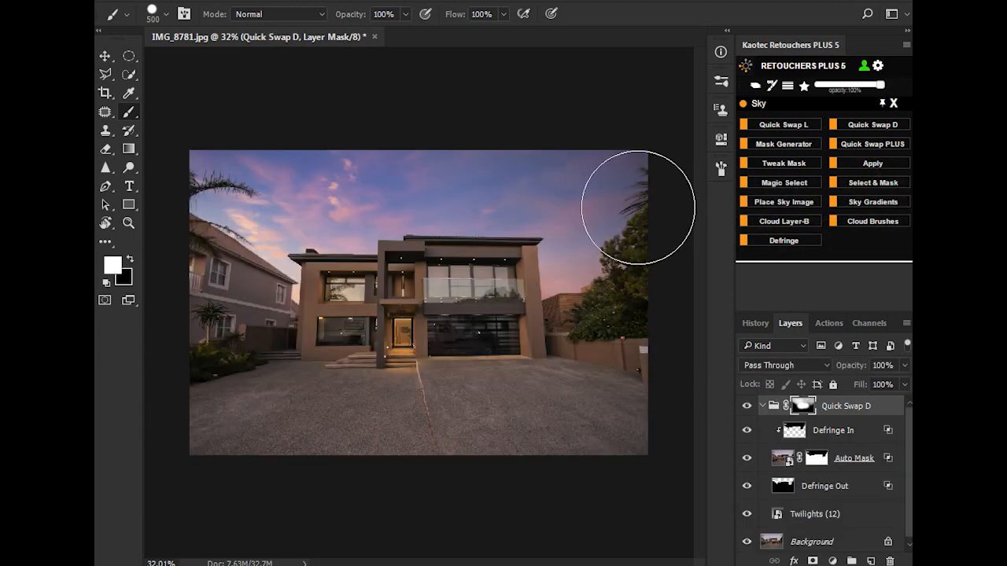
Compare the photo with and without the Quick Swap D group, leaving the group visible
click(742, 407)
click(741, 407)
click(741, 406)
click(742, 406)
click(742, 406)
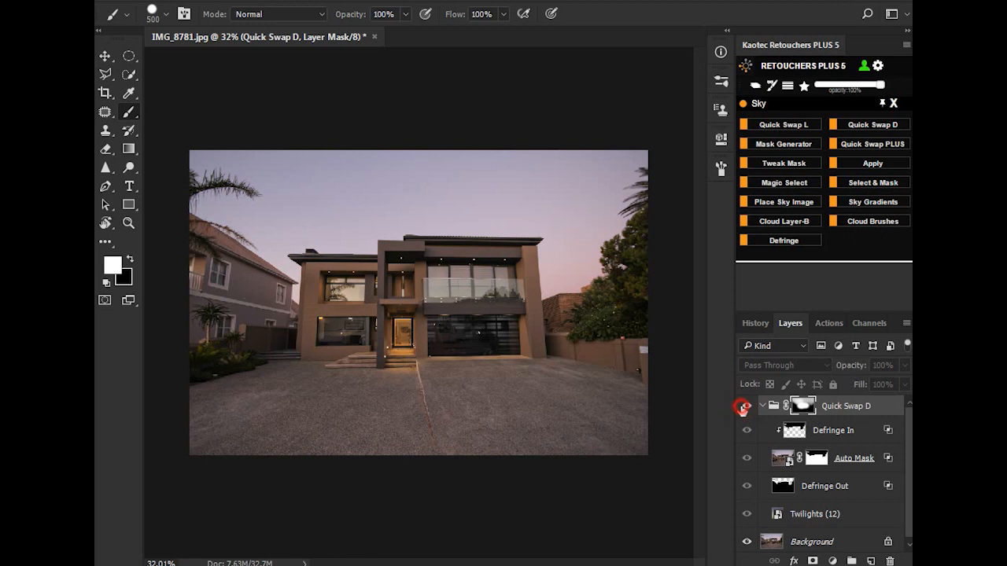
click(741, 407)
Examine the palm and tree edges against the new sky up close, selecting the Defringe In and Defringe Out layers in turn
key(z)
click(524, 150)
drag(612, 325, 598, 384)
click(555, 273)
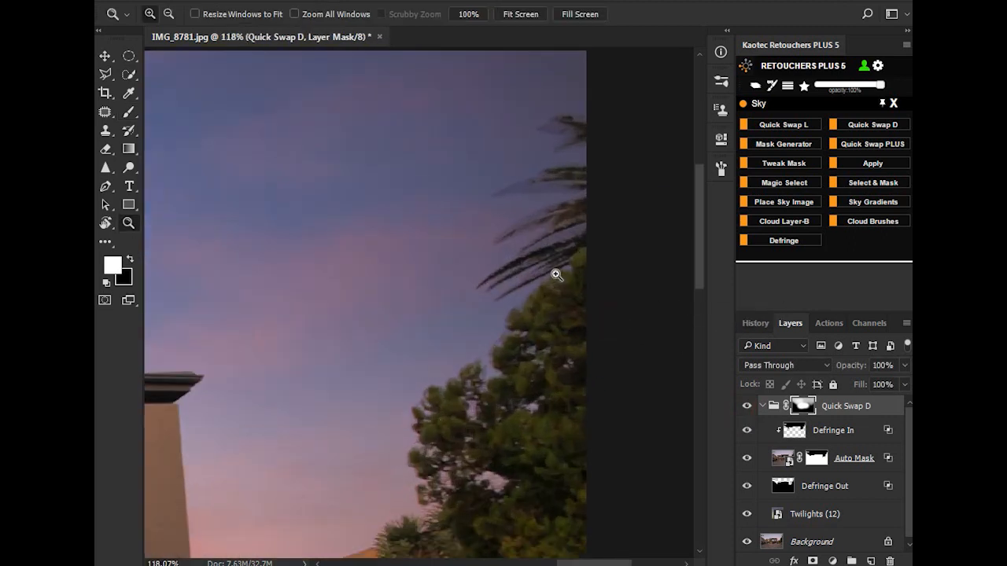
click(797, 431)
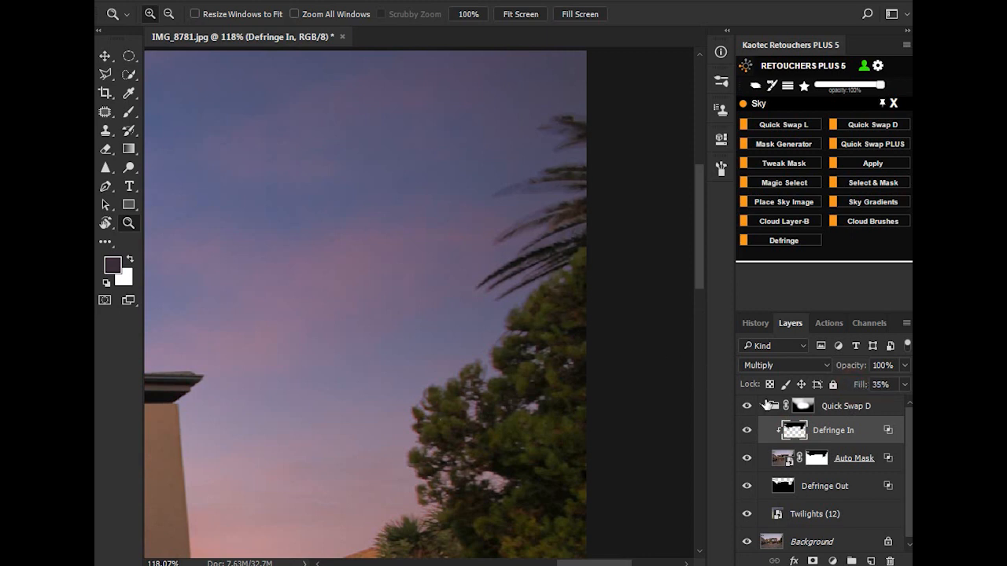
click(784, 488)
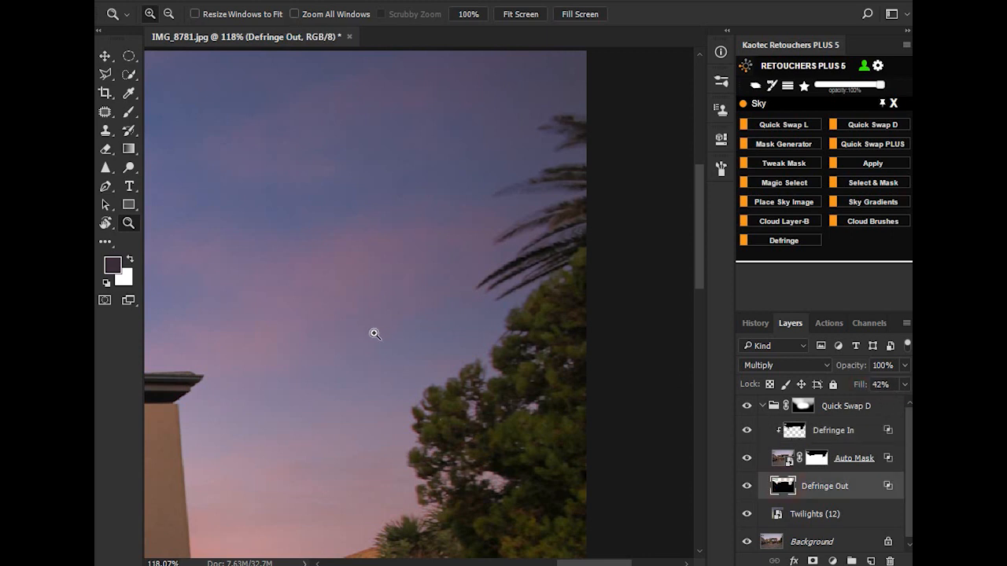
Review the blended twilight sky around the house, both up close and across the whole photo
scroll(374, 333, down, 6)
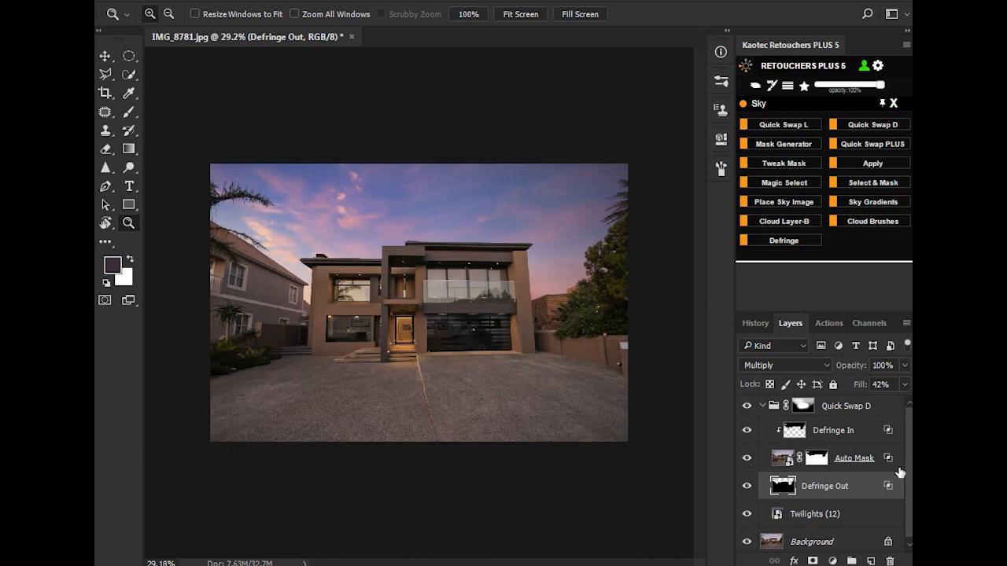
scroll(449, 185, up, 5)
drag(449, 184, 389, 372)
scroll(389, 373, down, 5)
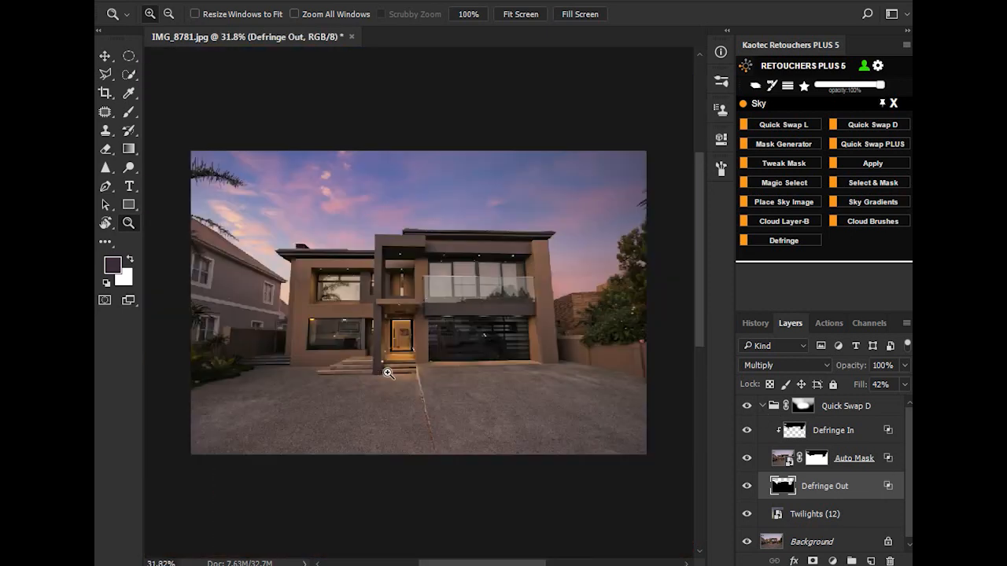
scroll(388, 373, up, 1)
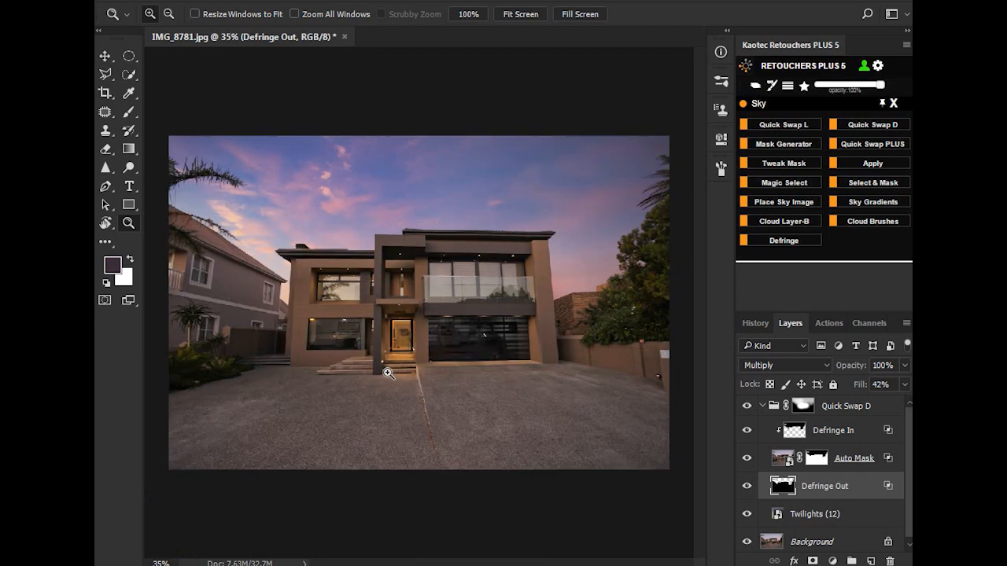